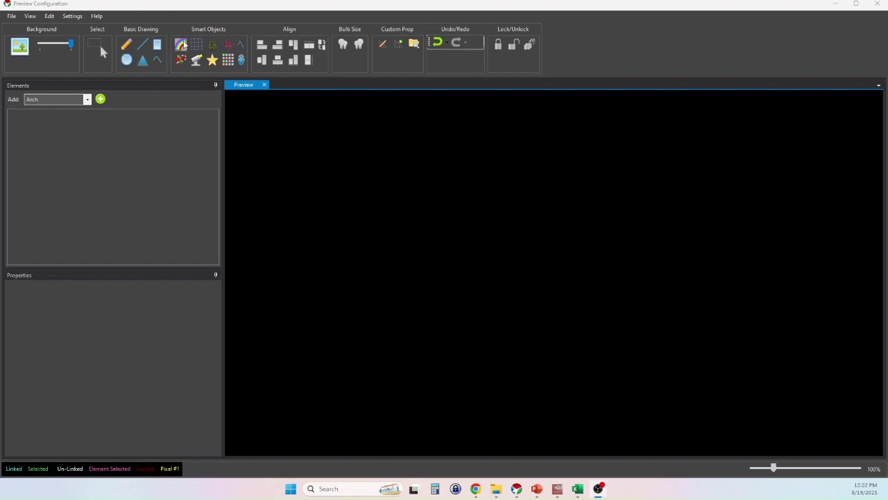
Step: Draw a 25-light arch on the preview and rotate it slightly to 357 degrees
click(181, 45)
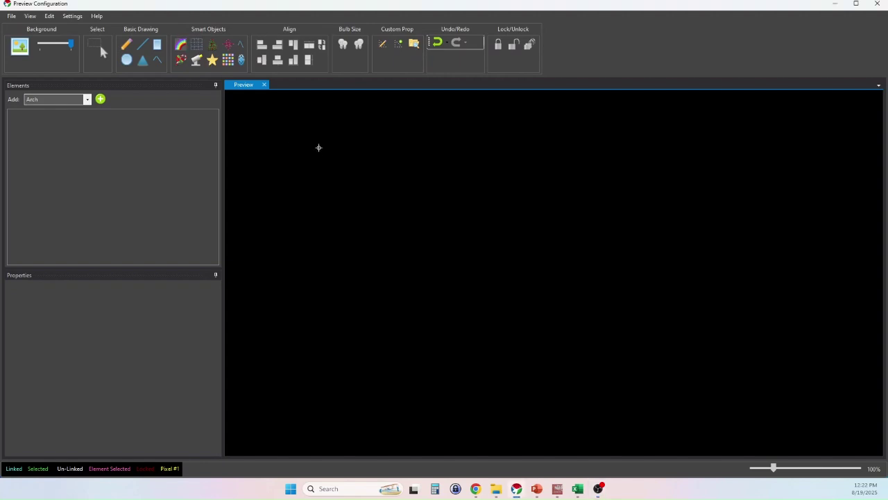
drag(319, 147, 428, 259)
click(493, 274)
click(412, 181)
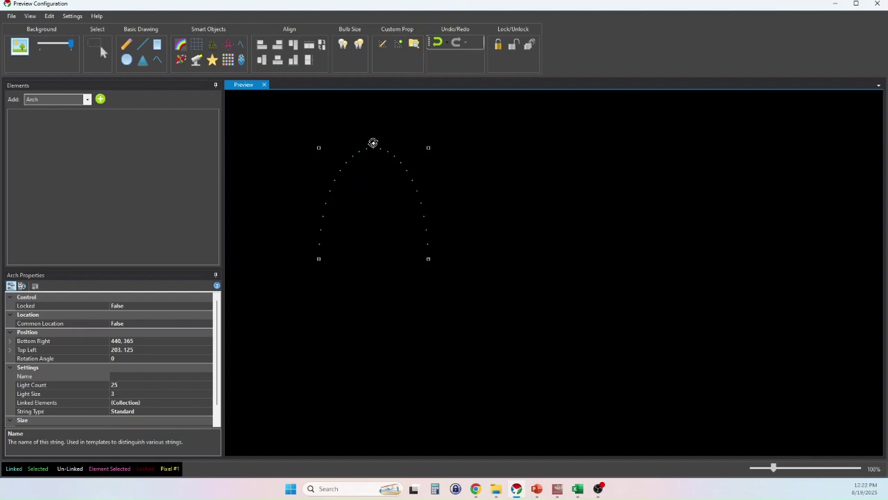
mouse_move(373, 144)
mouse_down()
mouse_move(400, 148)
mouse_move(423, 216)
mouse_move(363, 235)
mouse_move(321, 165)
mouse_move(355, 143)
mouse_move(412, 162)
mouse_move(431, 201)
mouse_move(376, 148)
mouse_move(322, 197)
mouse_move(338, 264)
mouse_move(445, 194)
mouse_move(370, 153)
mouse_up()
Step: Draw a 16-string, 50-light pixel grid right of the arch and tilt it to 29 degrees
click(235, 61)
mouse_move(478, 148)
mouse_down()
mouse_move(516, 187)
mouse_move(685, 275)
mouse_up()
click(550, 310)
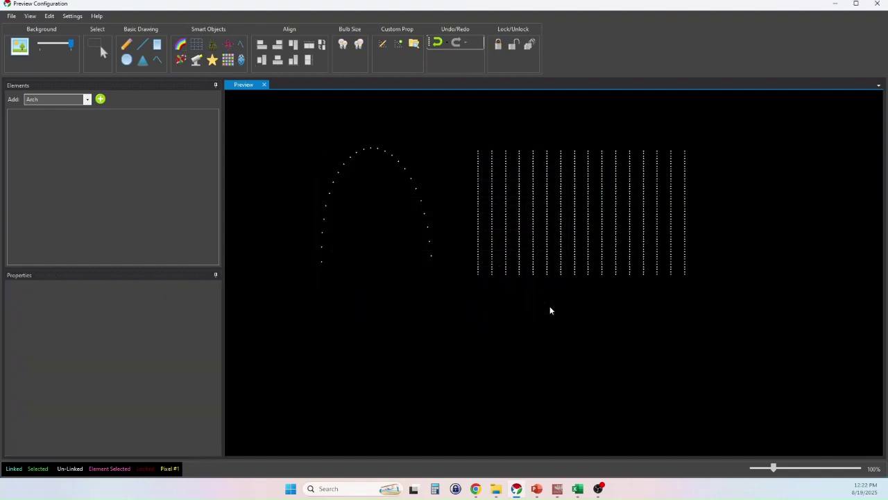
click(588, 216)
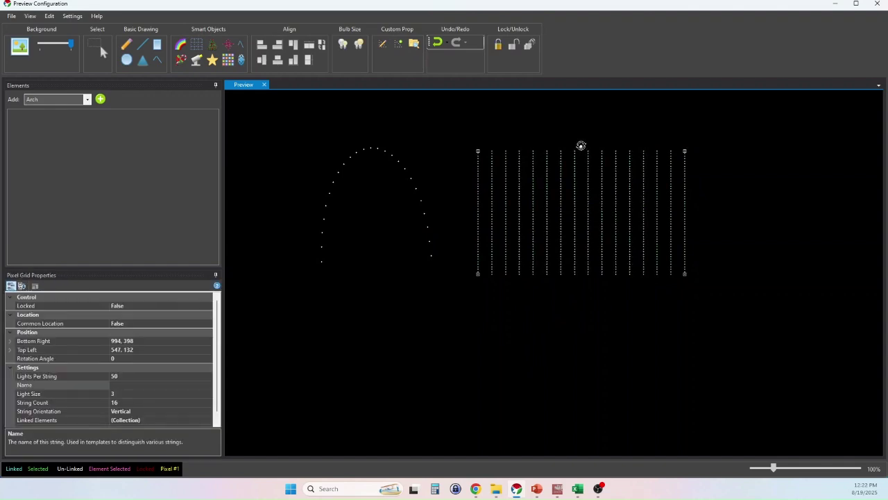
click(581, 146)
drag(581, 148, 596, 187)
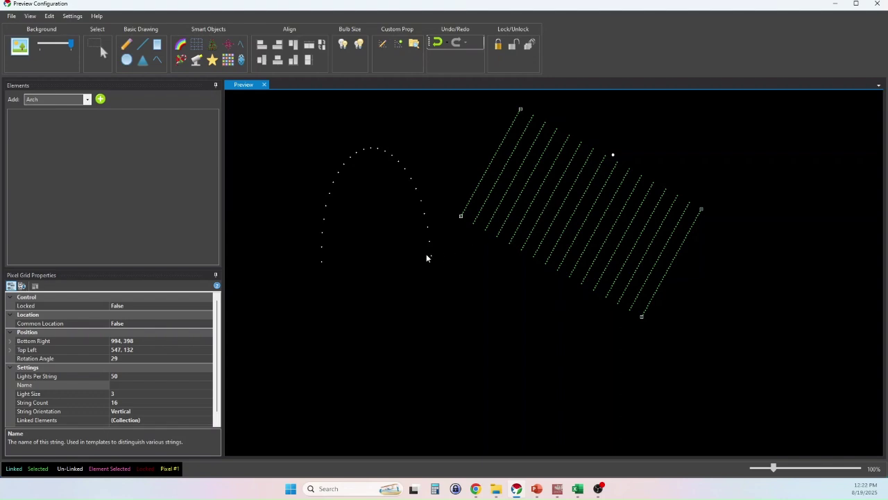
Step: Set the pixel grid's rotation angle to 0, then 45, then finally 270 degrees
click(121, 359)
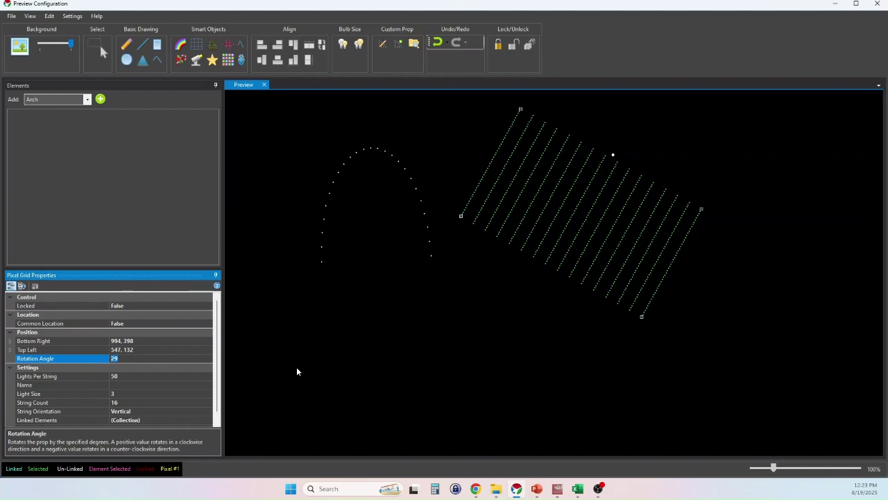
text(0)
key(Return)
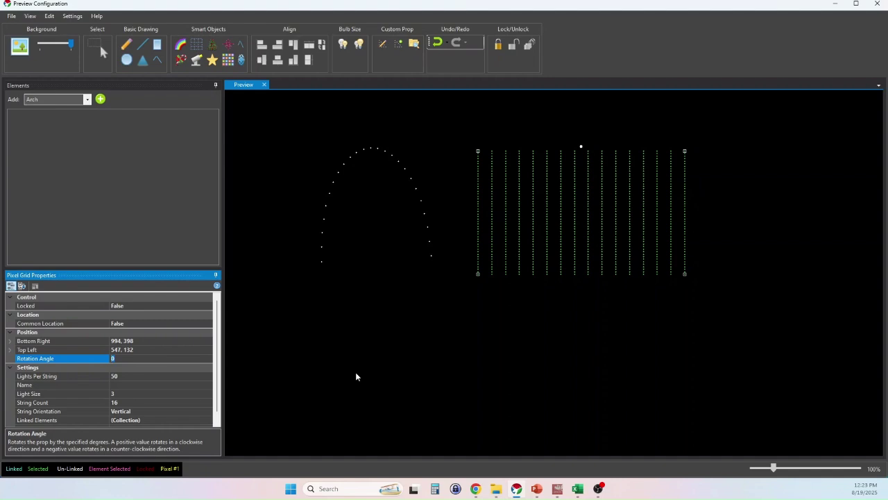
text(45)
key(Return)
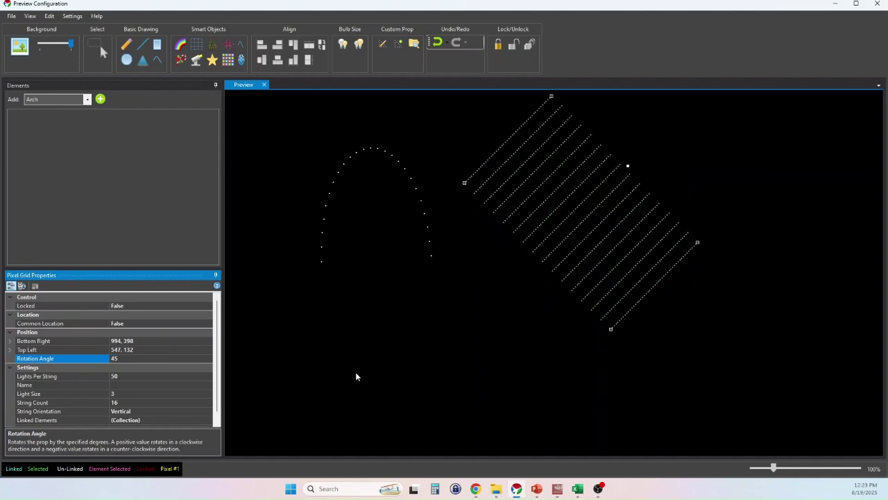
click(115, 358)
text(270)
key(Return)
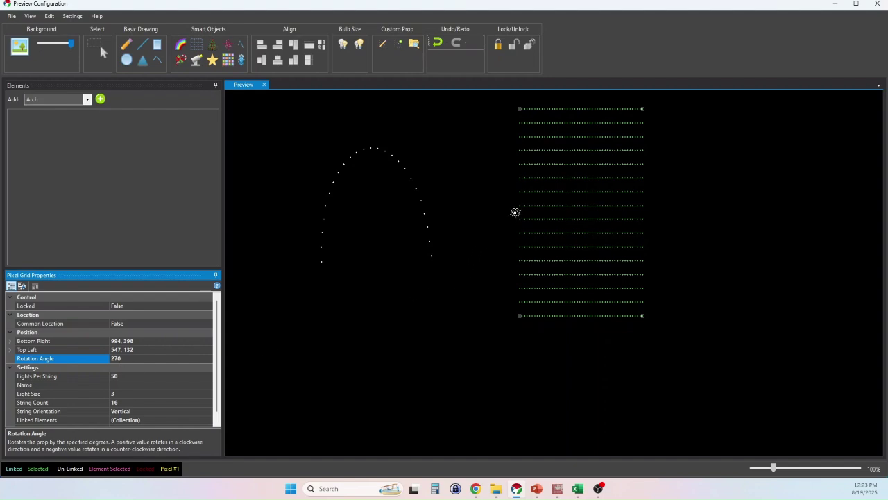
mouse_move(514, 213)
mouse_down()
mouse_move(531, 184)
mouse_move(597, 189)
mouse_move(599, 218)
mouse_move(553, 236)
mouse_move(510, 212)
mouse_up()
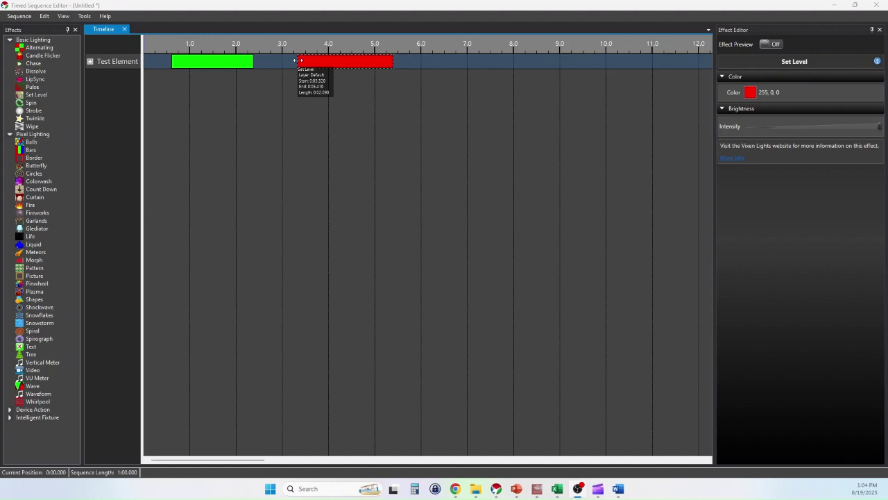
Step: Move the red Set Level effect's start edge to about 3.49 seconds
mouse_move(296, 60)
mouse_down()
mouse_move(271, 60)
mouse_move(336, 60)
mouse_move(216, 61)
mouse_move(321, 61)
mouse_move(224, 61)
mouse_move(296, 62)
mouse_up()
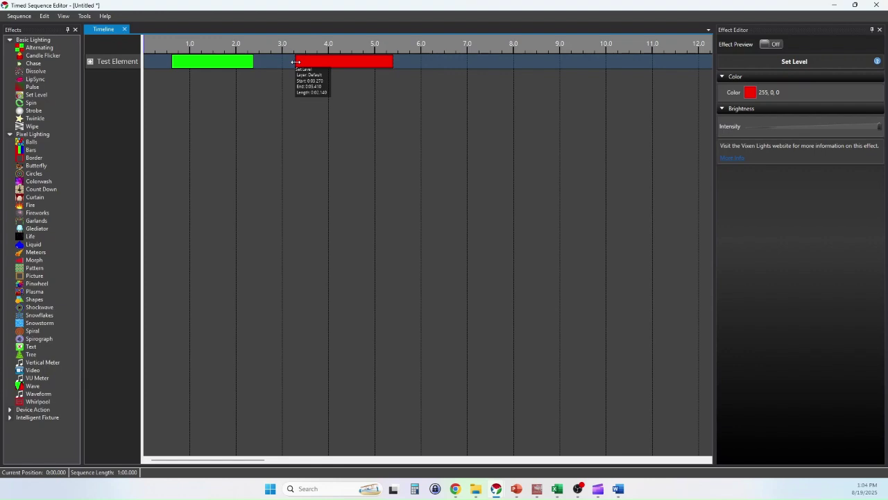
mouse_move(296, 62)
mouse_down()
mouse_move(225, 63)
mouse_move(321, 62)
mouse_move(175, 61)
mouse_move(304, 62)
mouse_up()
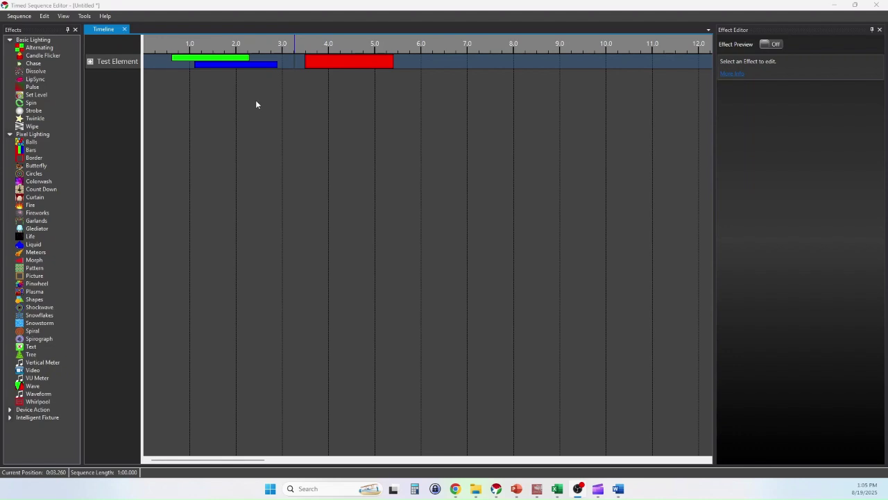
Step: Stretch the blue effect so it ends where the red effect begins, around 3.5 seconds
click(318, 63)
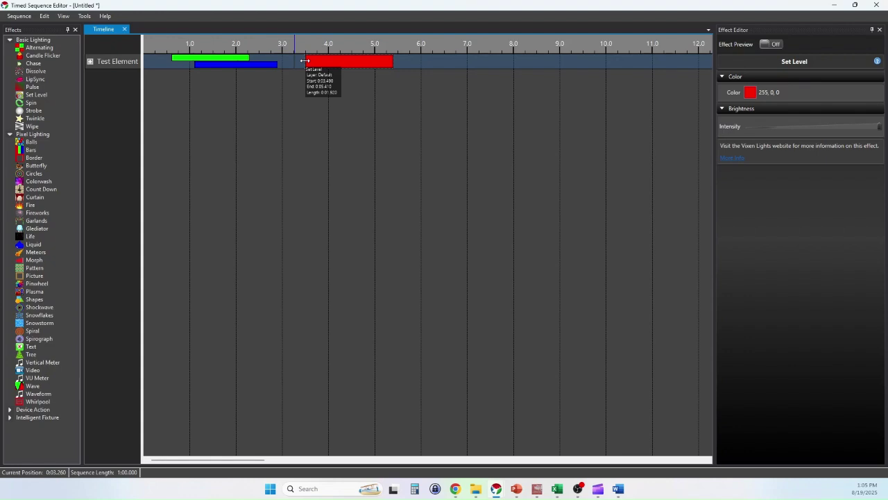
drag(305, 61, 281, 64)
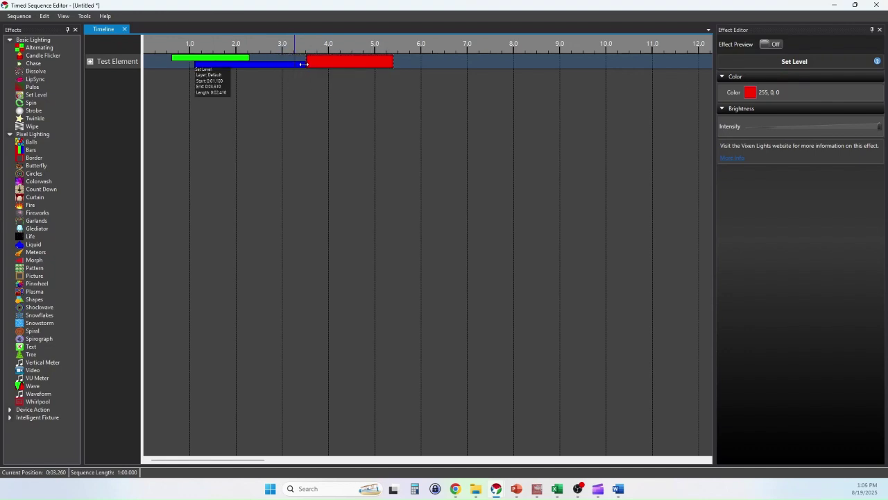
mouse_move(297, 63)
mouse_down()
mouse_move(271, 65)
mouse_move(303, 68)
mouse_move(198, 68)
mouse_move(309, 69)
mouse_up()
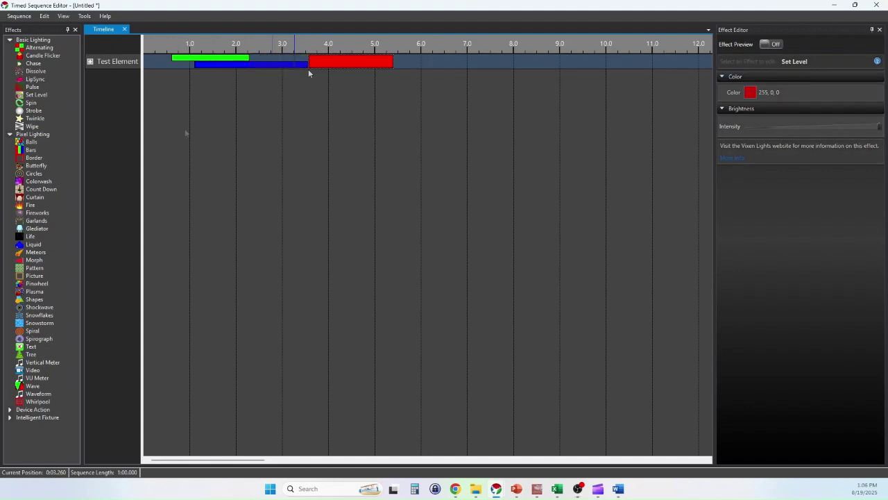
Step: Undo the blue extension, then snap both green and blue effects to the red effect's start
key(ctrl+z)
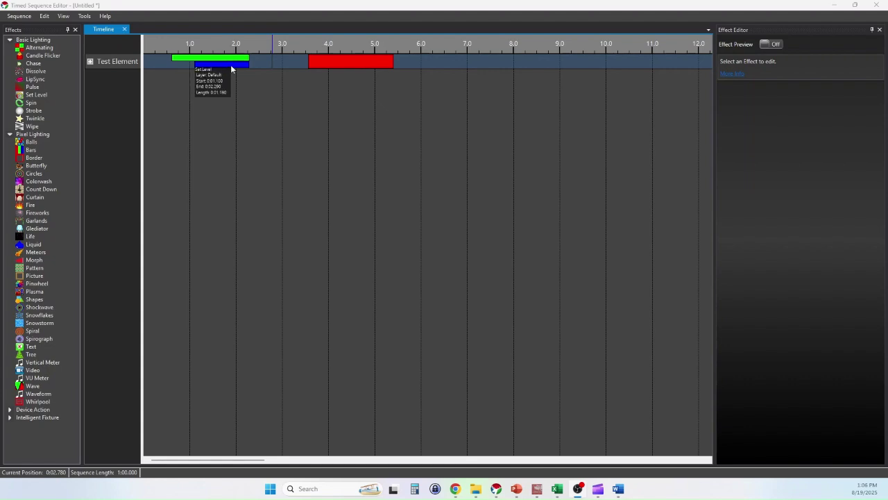
click(310, 60)
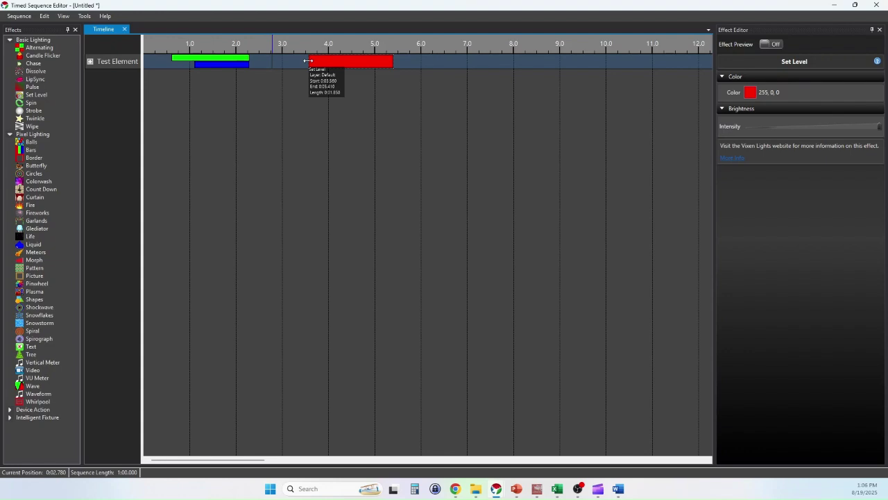
mouse_move(309, 61)
mouse_down()
mouse_move(252, 61)
mouse_move(326, 61)
mouse_move(238, 61)
mouse_move(324, 61)
mouse_move(240, 64)
mouse_move(306, 64)
mouse_up()
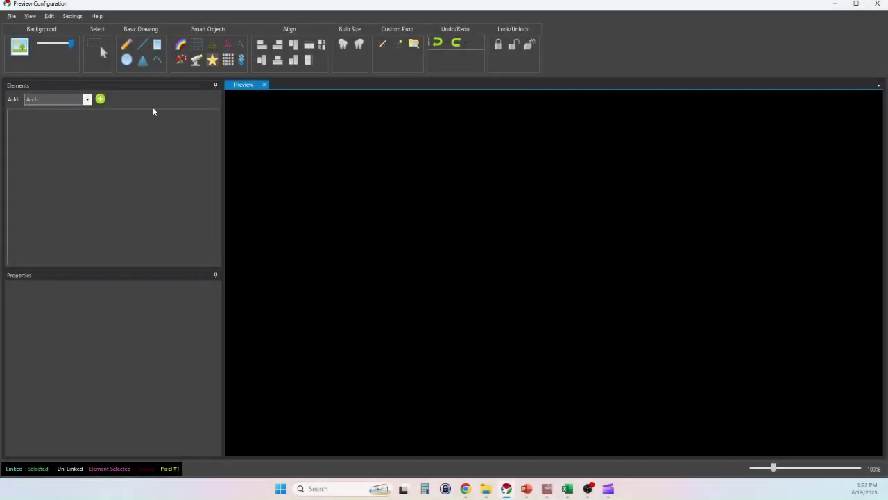
Step: Add a 40-light five-point RGB star group without dimming, nudged slightly right and down
click(212, 60)
drag(299, 149, 404, 259)
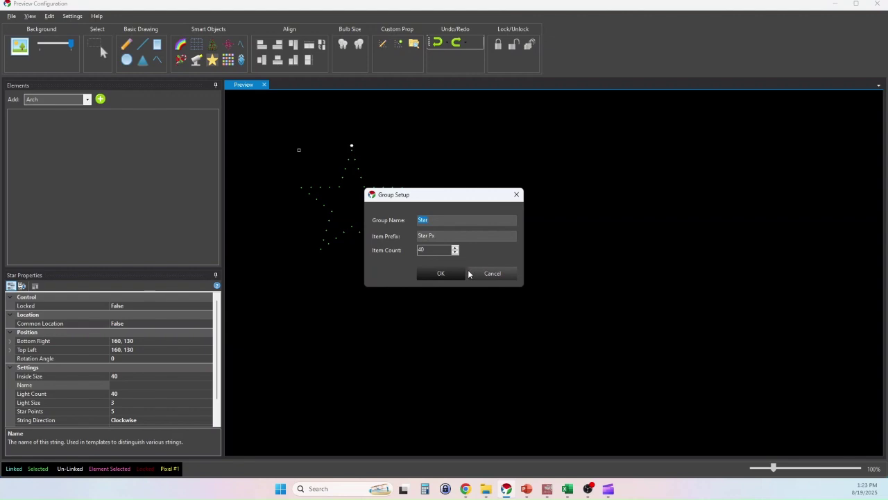
click(445, 273)
click(516, 267)
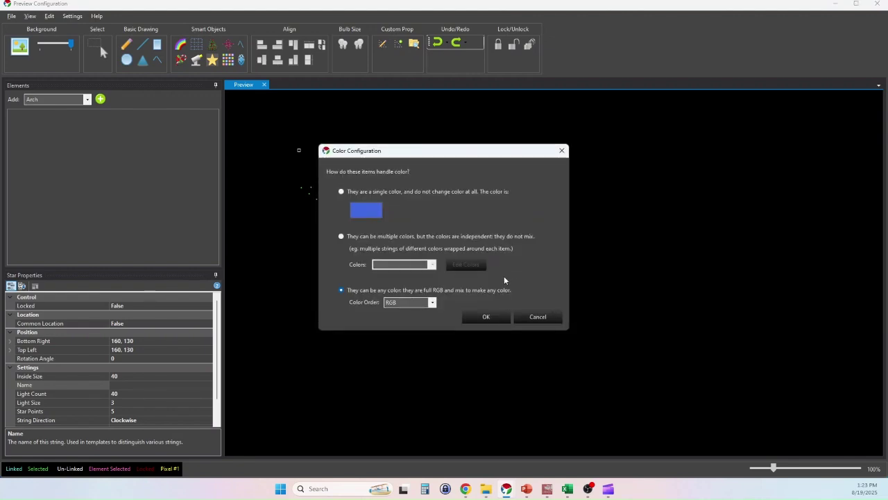
click(485, 315)
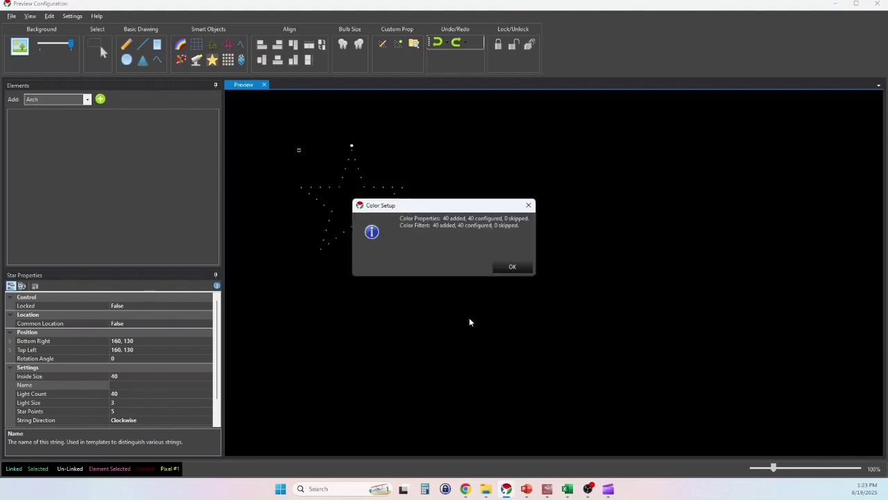
click(522, 267)
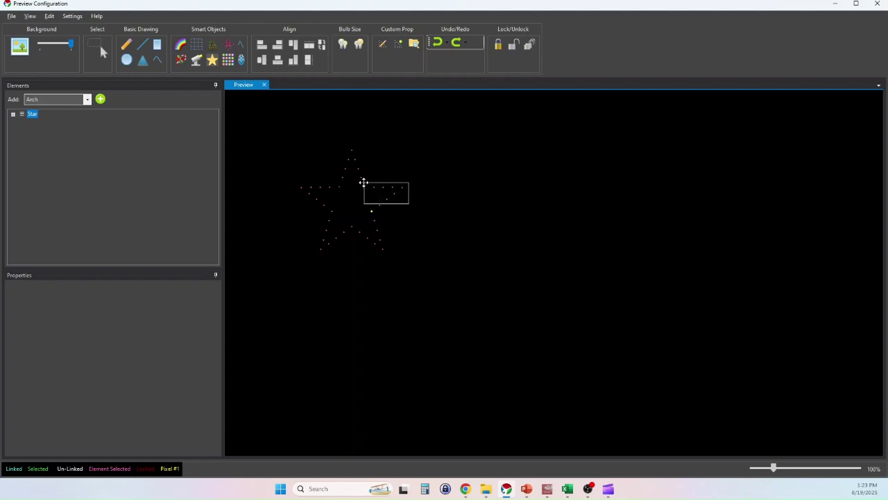
click(365, 185)
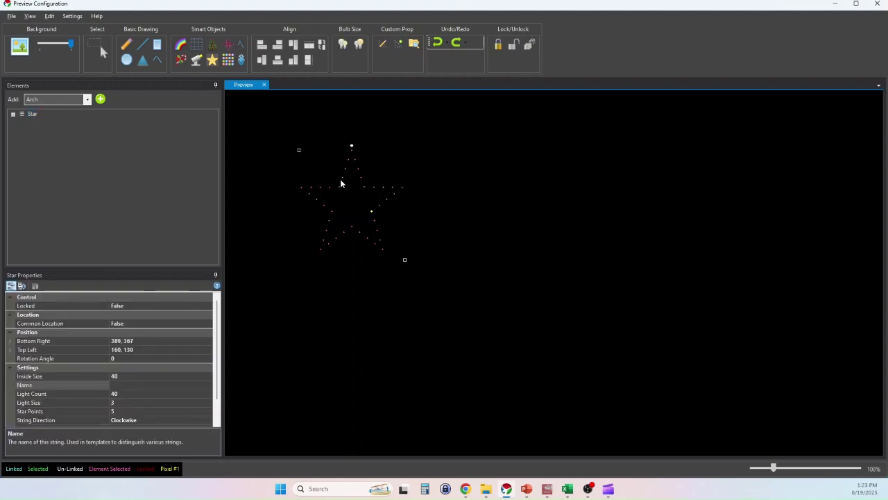
drag(343, 179, 365, 188)
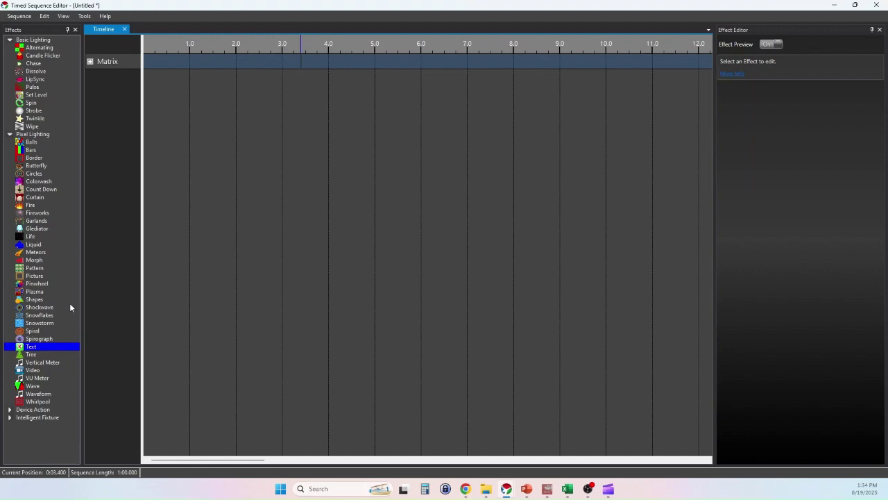
Step: Add a Text effect reading 'This is a test pattern to see the end stop' with End Stop enabled
drag(31, 343, 192, 71)
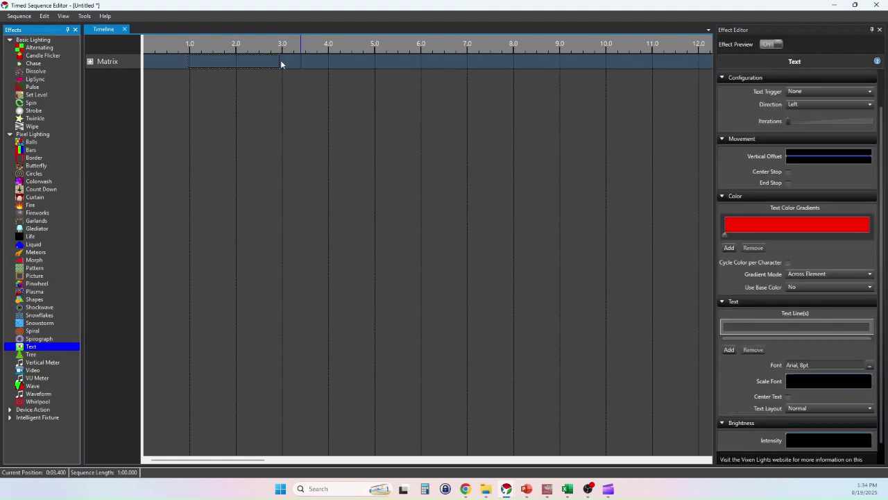
drag(281, 61, 477, 66)
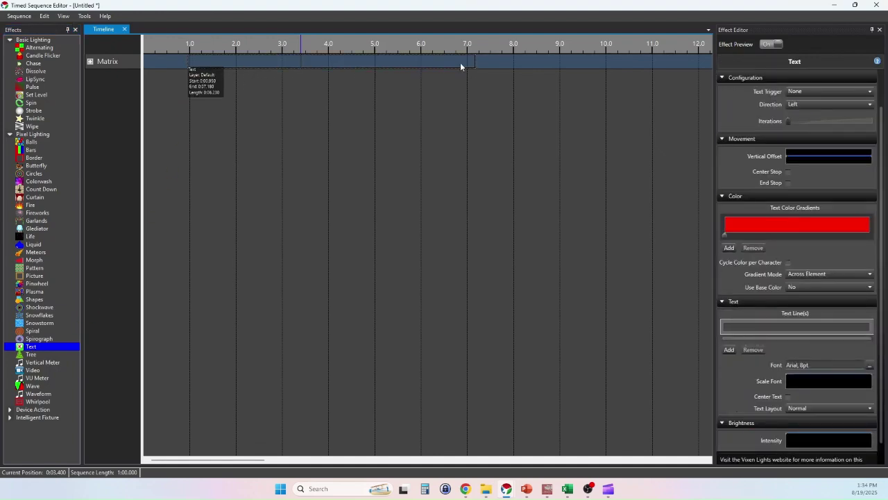
click(756, 326)
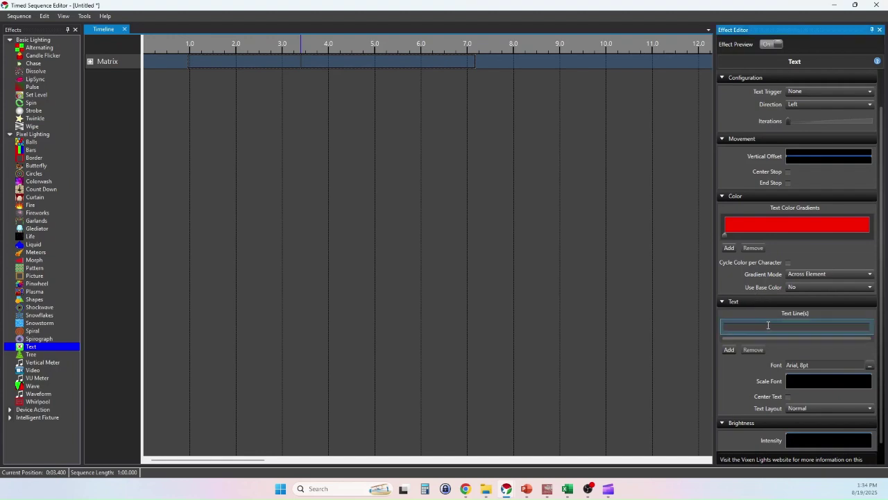
text(This is a test pattern to see the end stop)
key(Return)
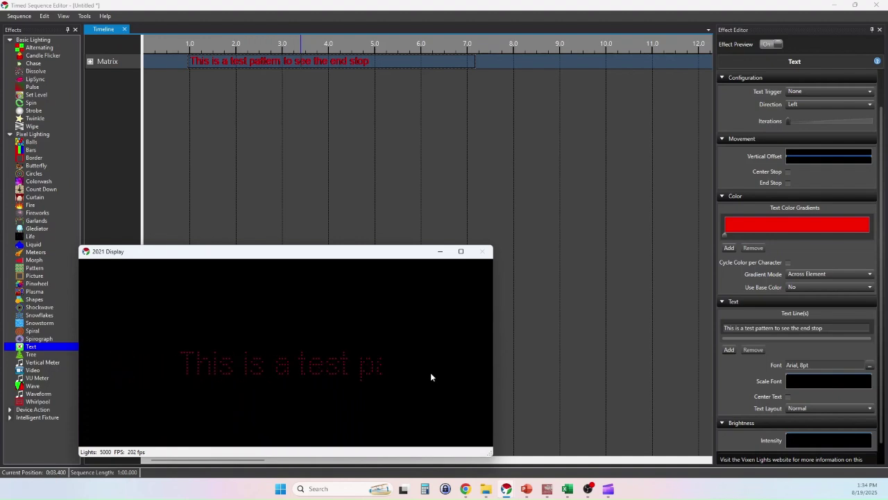
key(alt+F4)
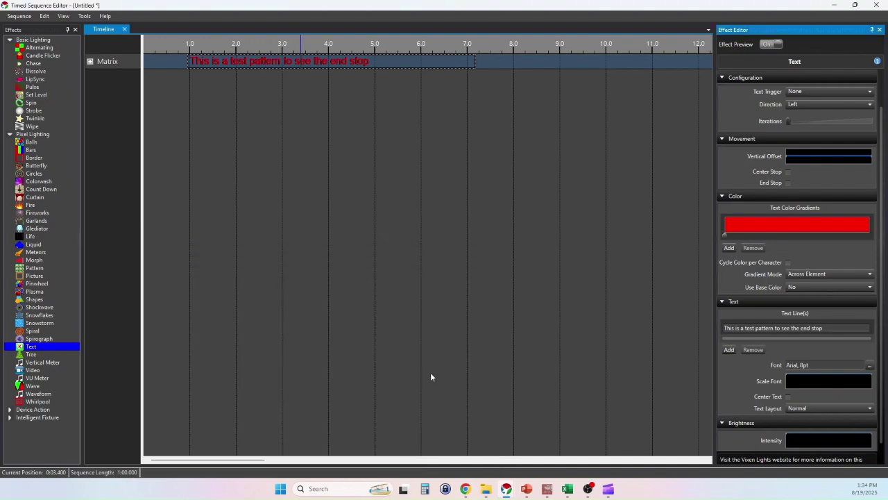
click(788, 182)
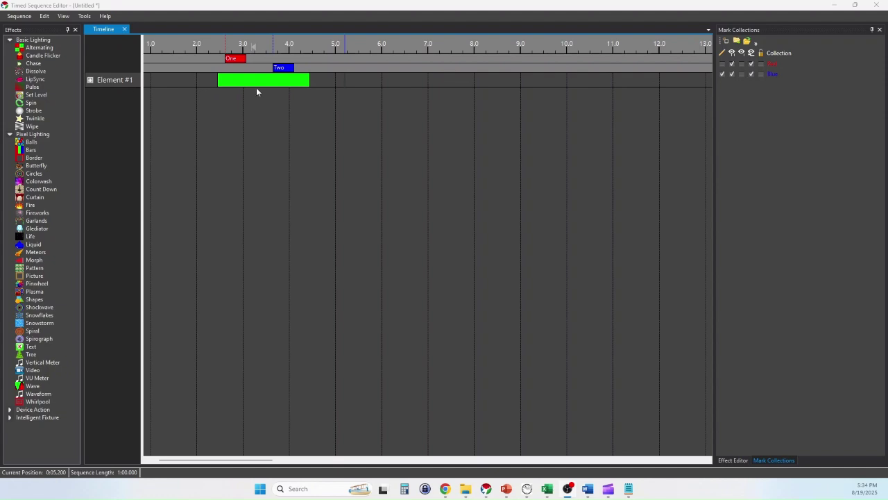
Step: Lock the Blue mark collection and drag the red One mark slightly later
mouse_move(241, 79)
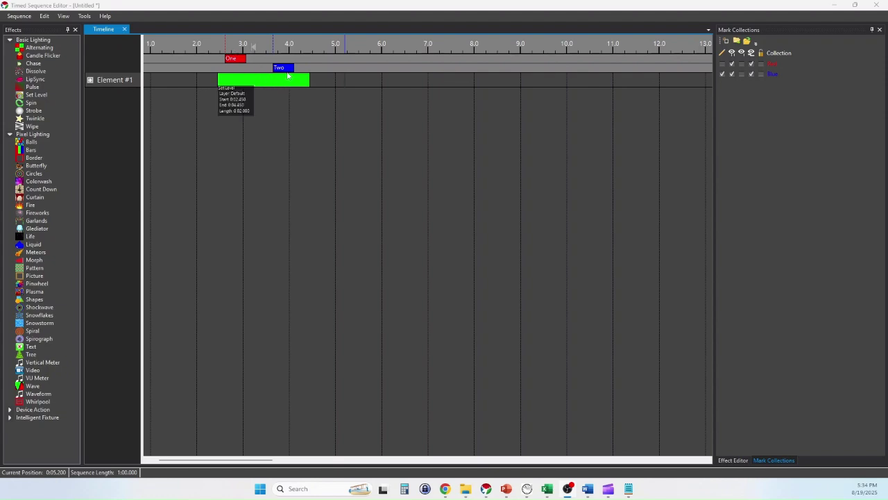
drag(234, 58, 272, 73)
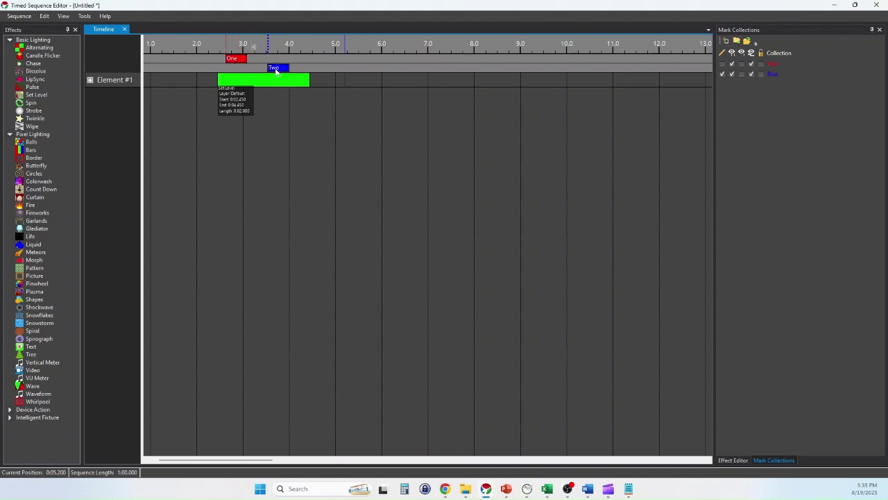
click(760, 74)
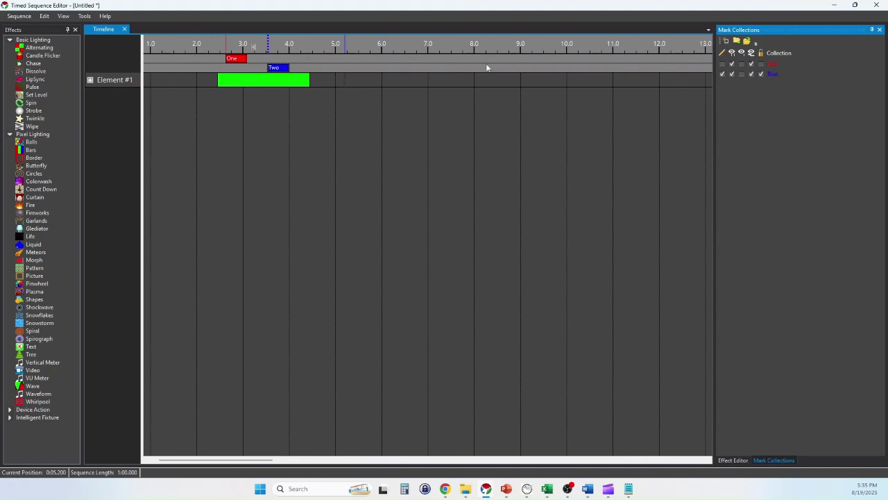
click(279, 69)
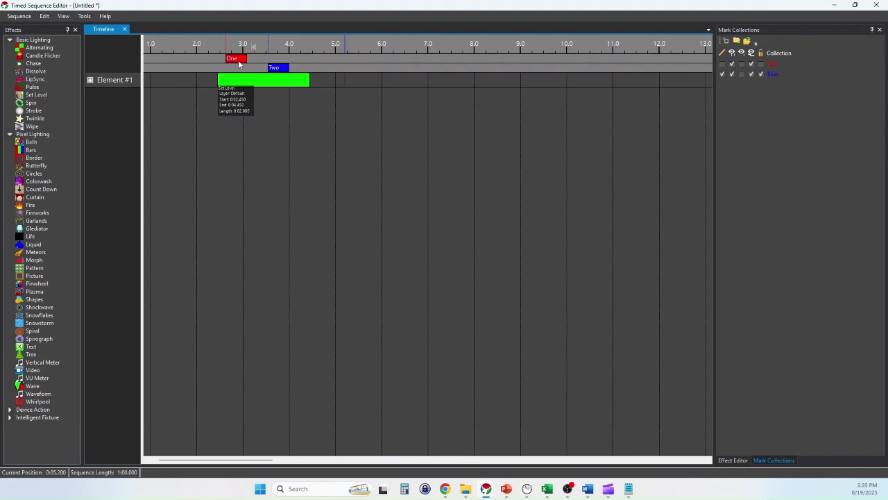
mouse_move(239, 62)
mouse_down()
mouse_move(232, 60)
mouse_move(245, 62)
mouse_up()
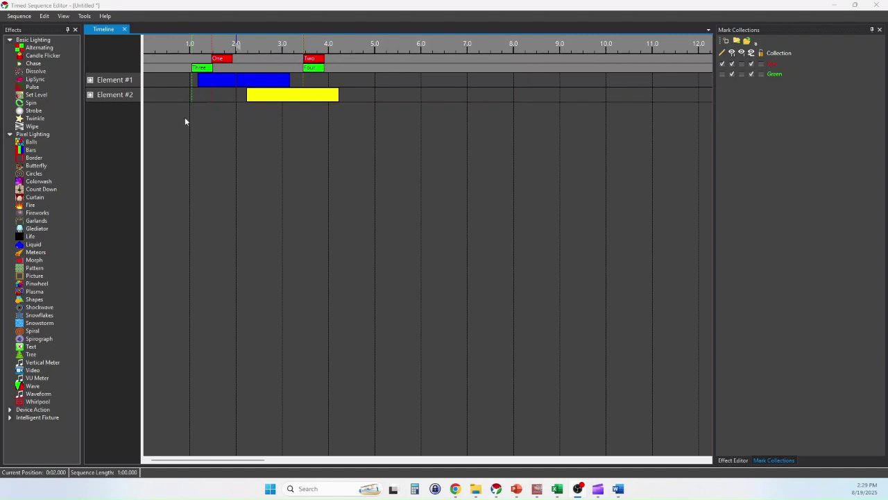
click(84, 15)
click(104, 98)
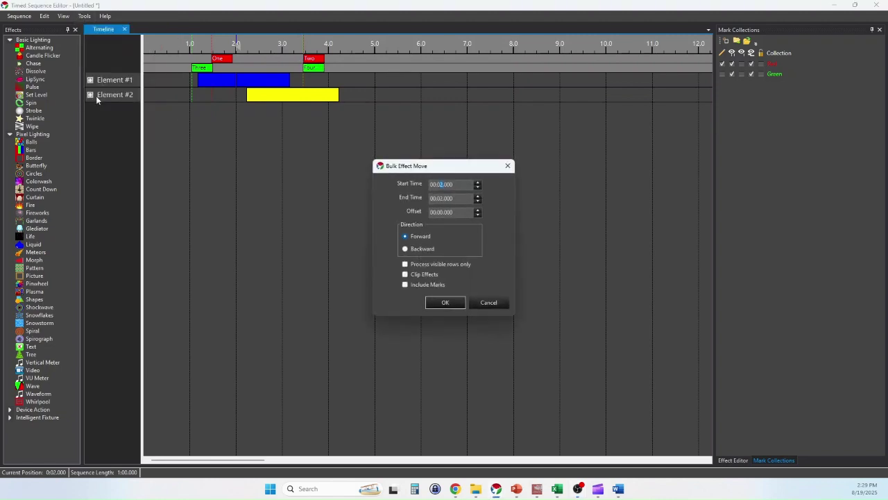
click(448, 212)
click(406, 285)
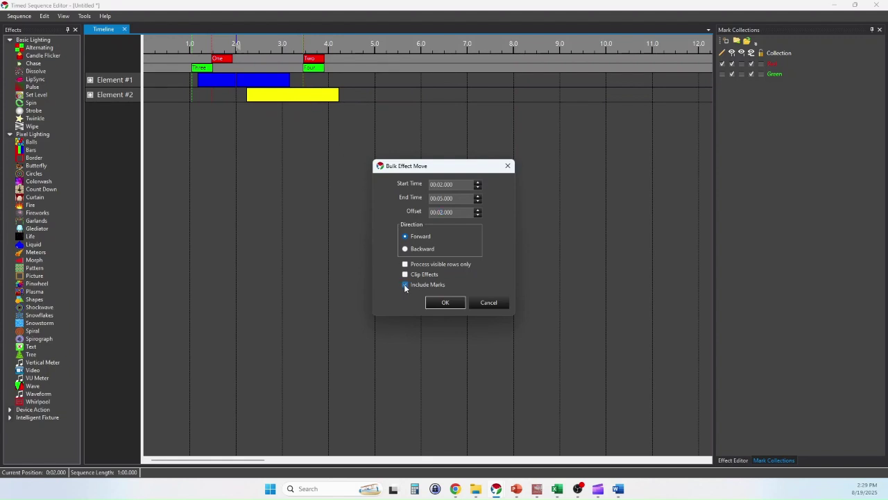
click(449, 303)
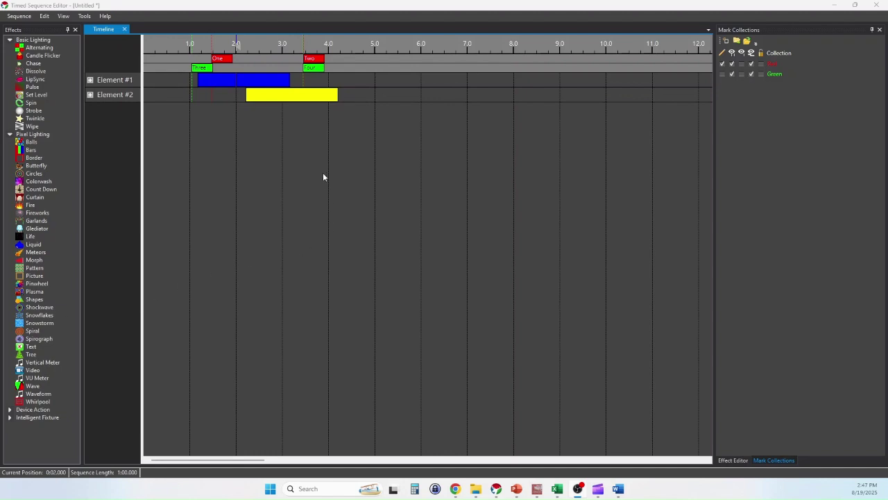
Step: Lock the Green collection and bulk-move effects and marks between 2–5 s by 2 seconds
mouse_move(307, 97)
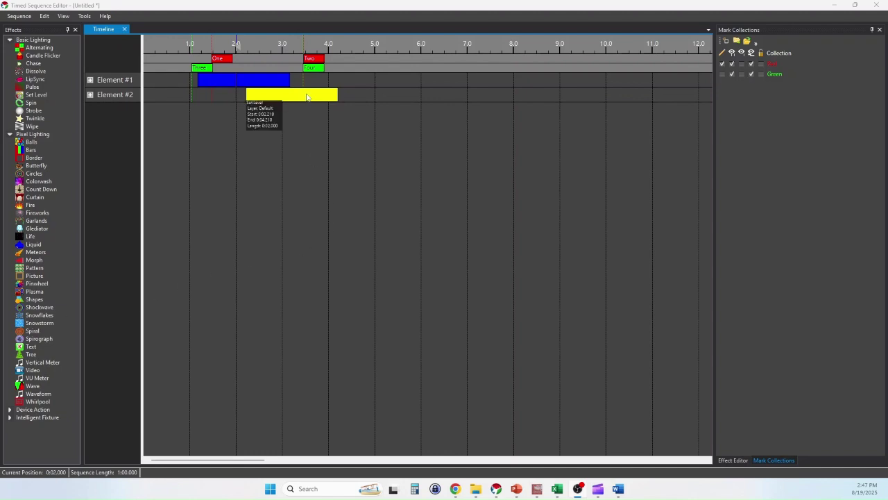
click(761, 73)
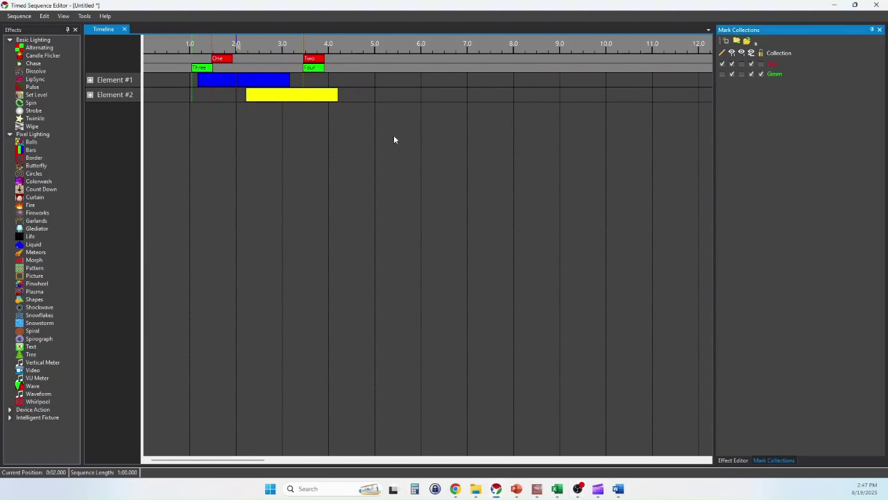
click(84, 16)
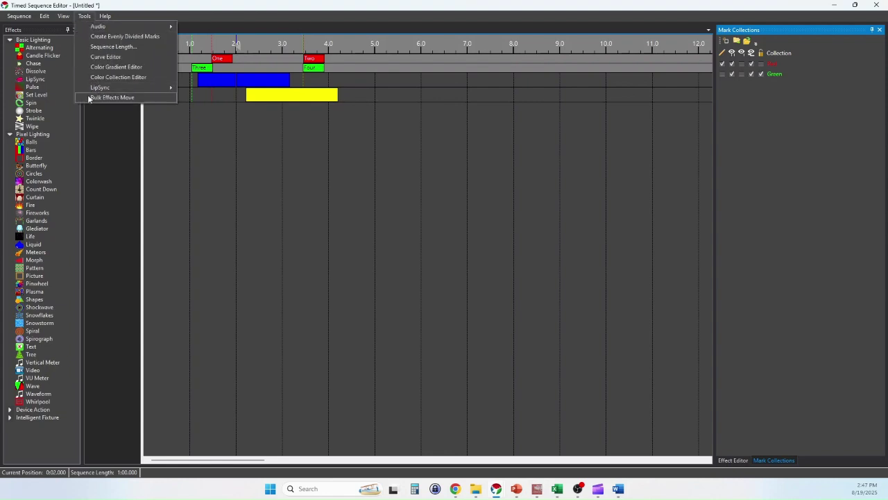
click(111, 97)
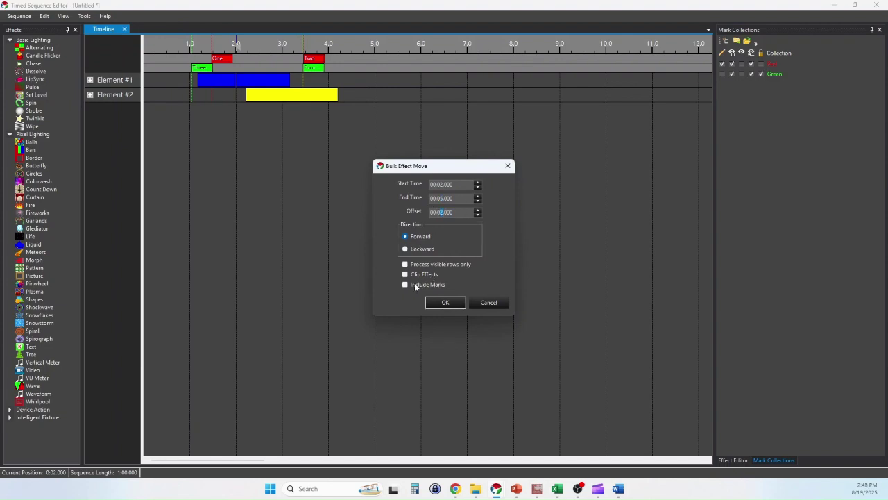
click(415, 286)
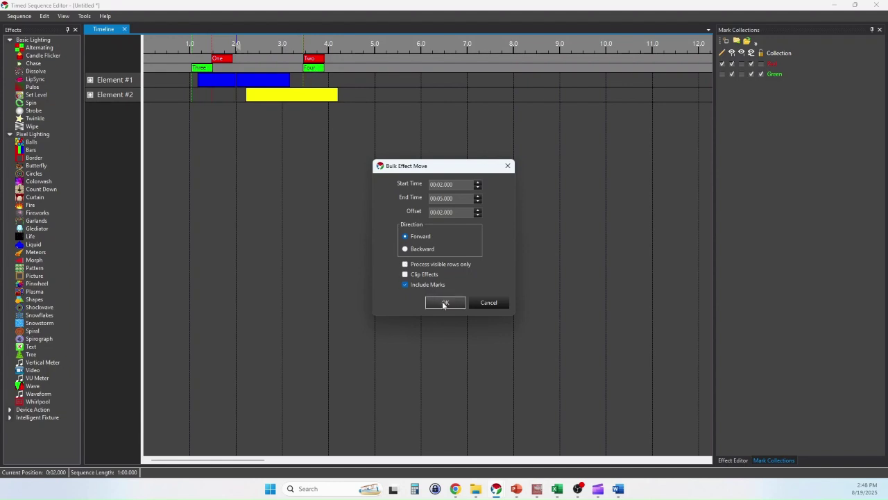
click(444, 303)
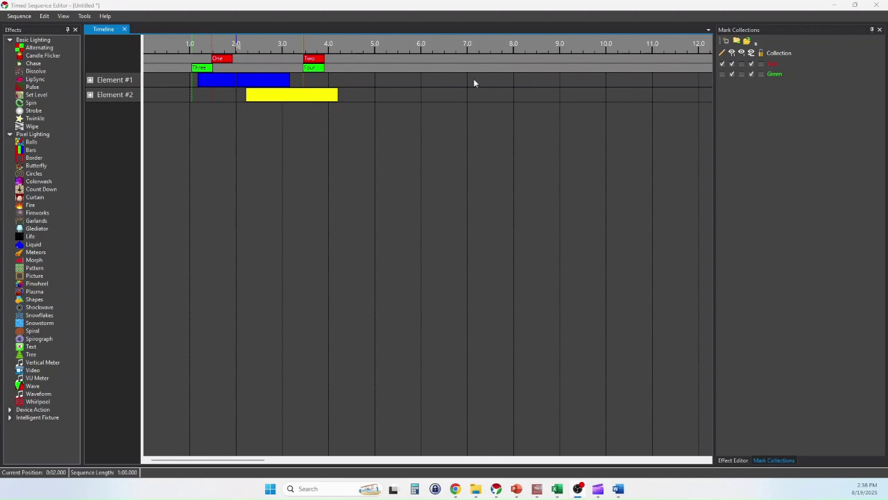
Step: Hide the Red marks, bulk-move visible effects and marks 2 s later, then re-show Red
click(752, 65)
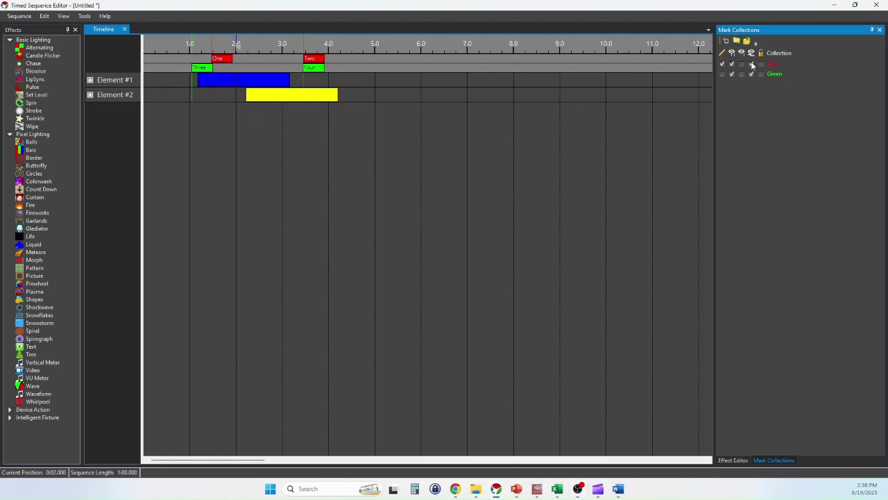
click(752, 64)
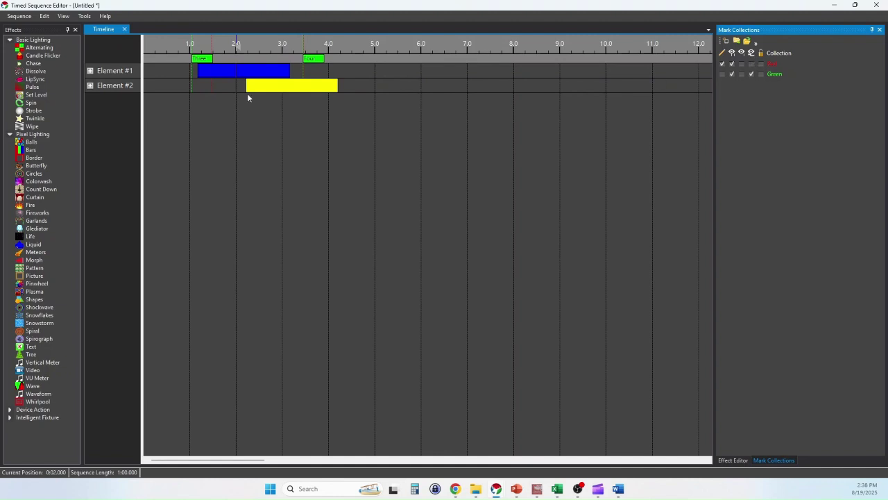
click(86, 16)
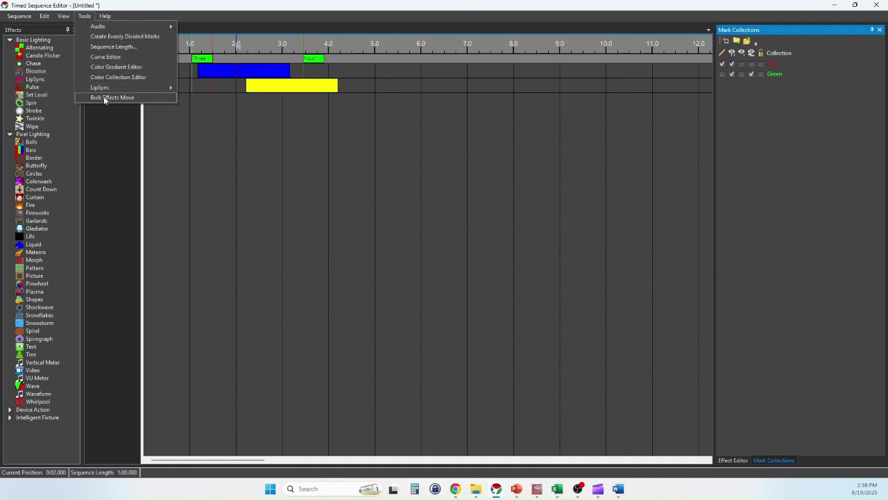
click(103, 97)
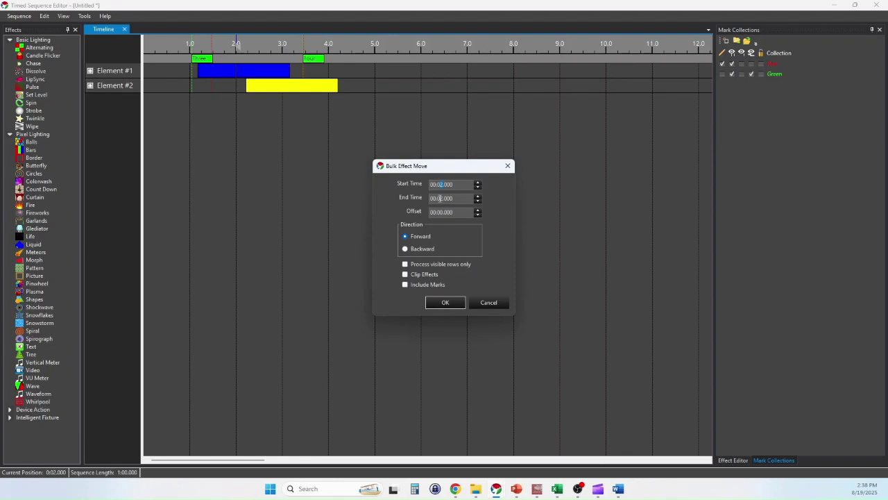
click(440, 198)
click(441, 212)
click(406, 284)
click(406, 264)
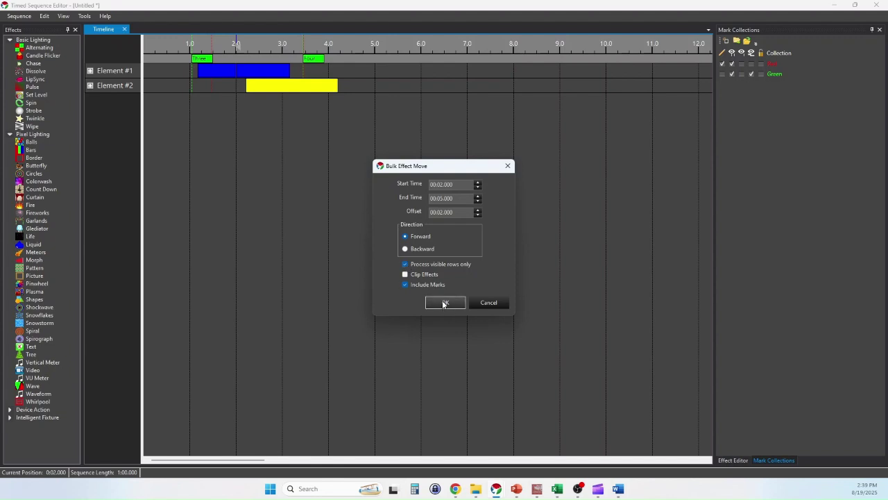
click(444, 303)
mouse_move(404, 89)
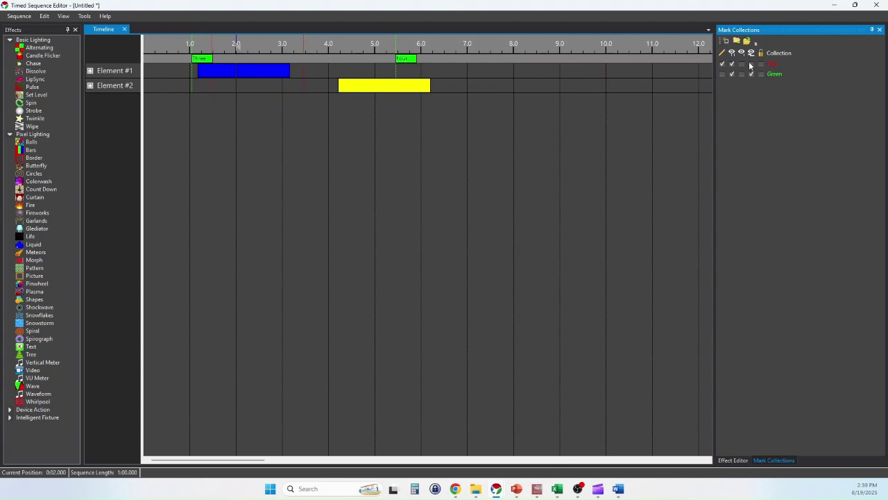
click(751, 64)
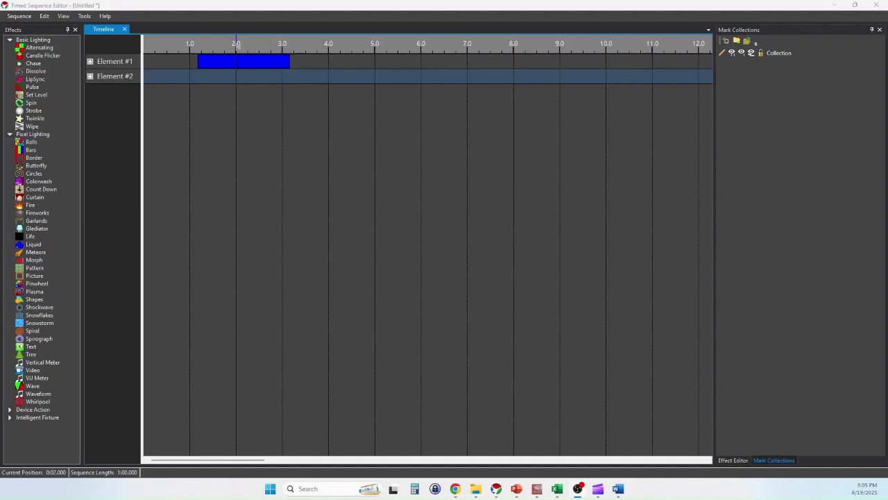
Step: Create evenly divided marks with a 5-second end time and 4 divisions
click(84, 18)
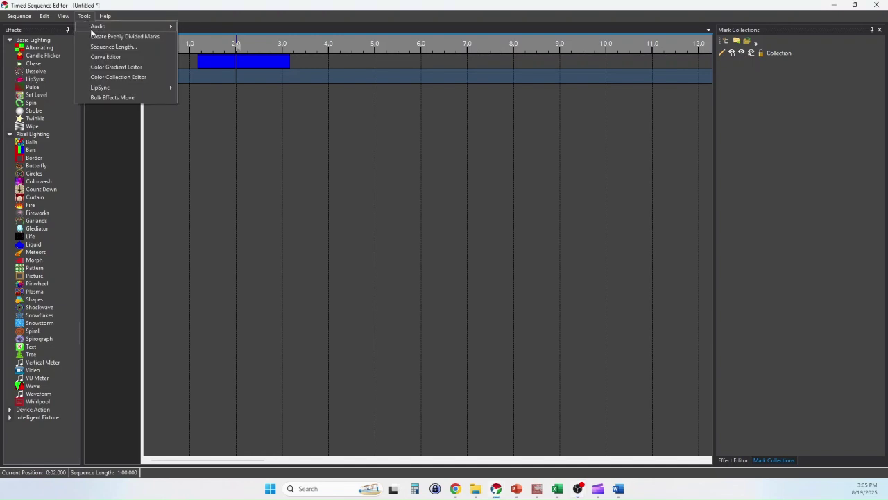
click(125, 36)
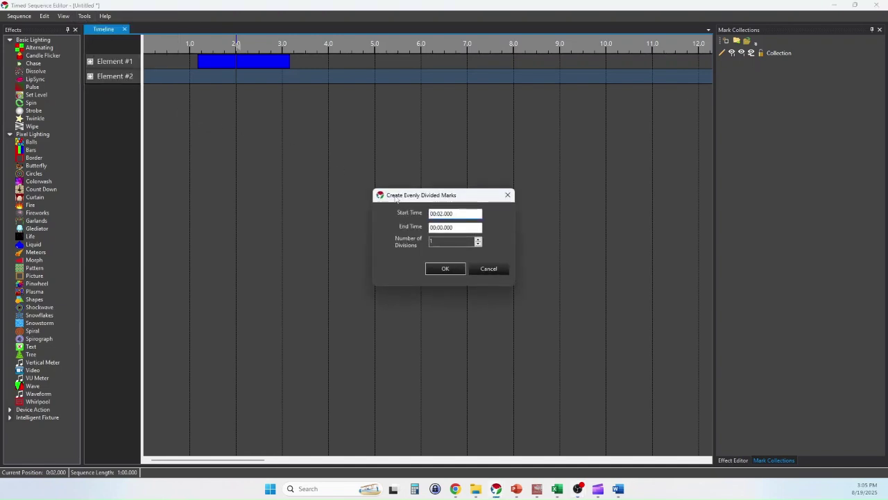
click(437, 226)
key(shift+Right)
text(5)
click(478, 240)
click(439, 268)
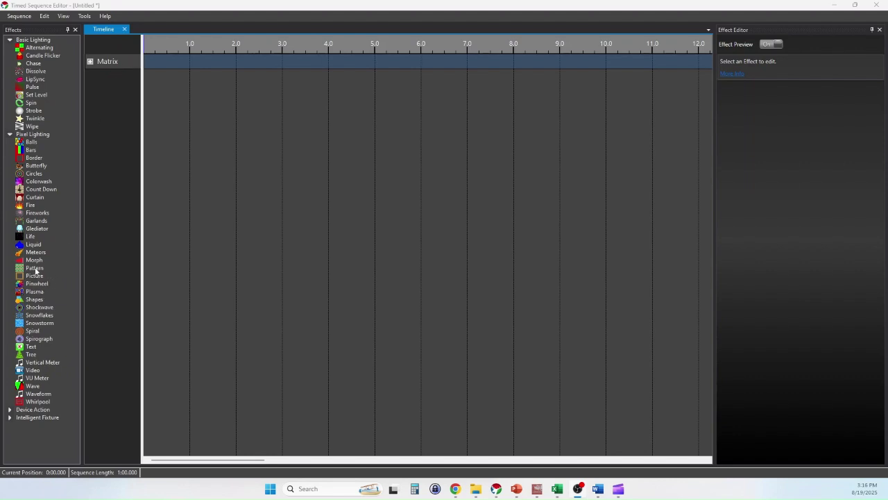
Step: Place a Pattern effect on the Matrix row and set its Pattern Type to Brick
drag(34, 268, 215, 66)
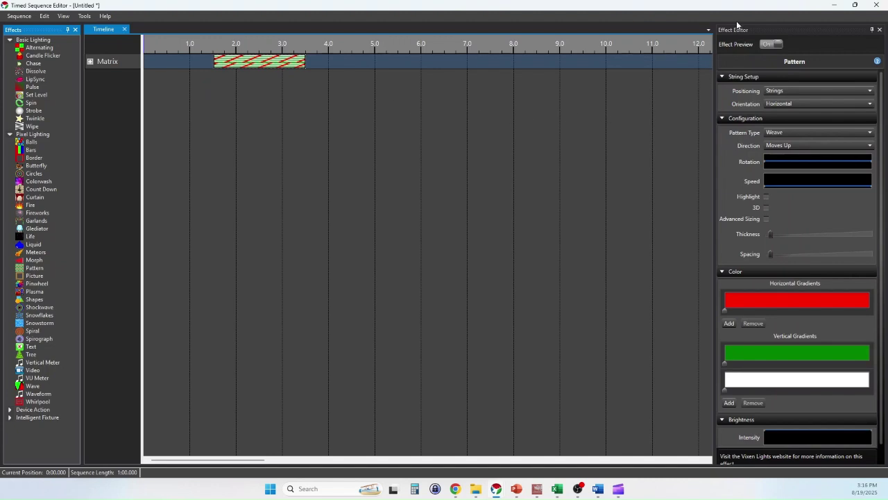
click(786, 133)
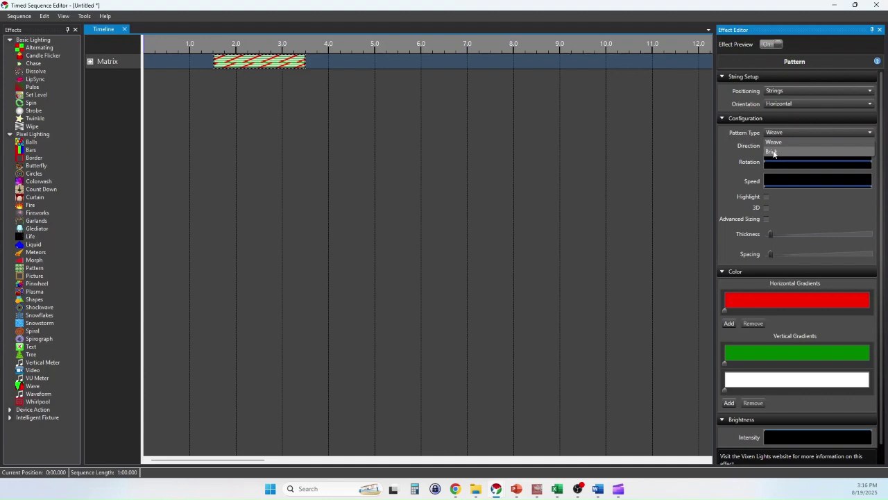
click(773, 152)
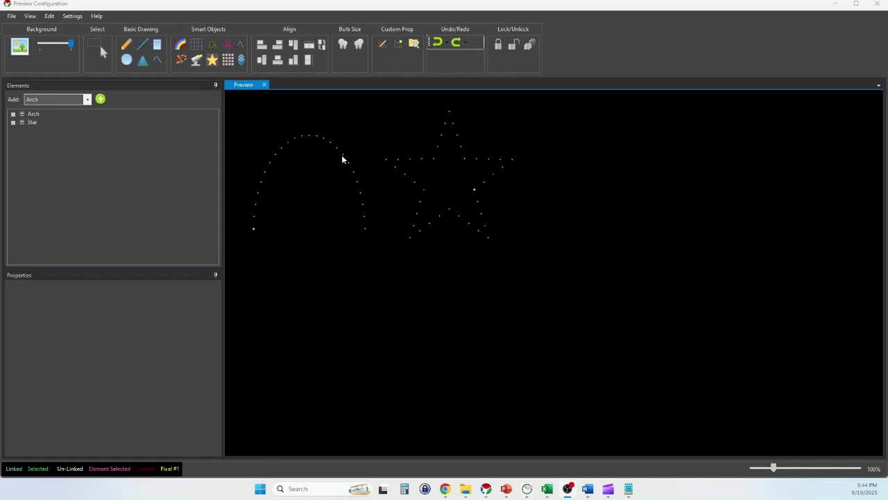
Step: Shift the arch slightly and the star to the right, then lock the star
click(343, 154)
mouse_move(343, 154)
mouse_down()
mouse_move(340, 128)
mouse_move(347, 154)
mouse_up()
click(421, 159)
drag(421, 158, 462, 156)
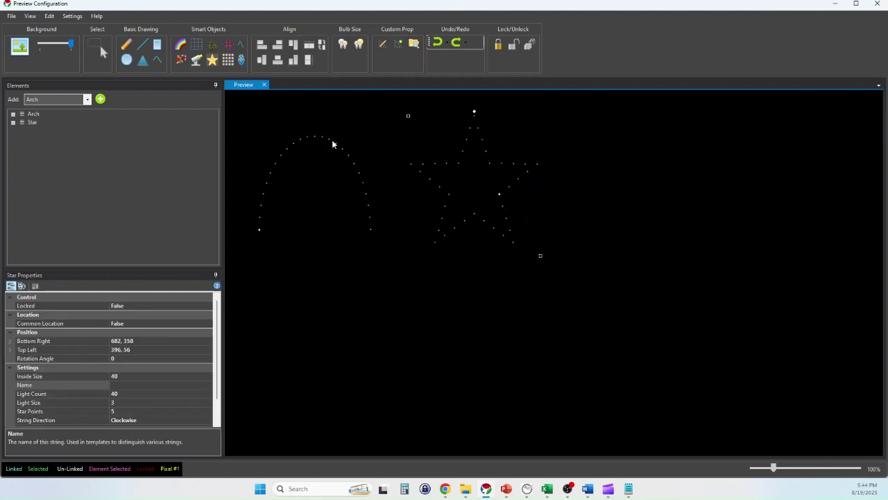
click(461, 166)
right_click(460, 167)
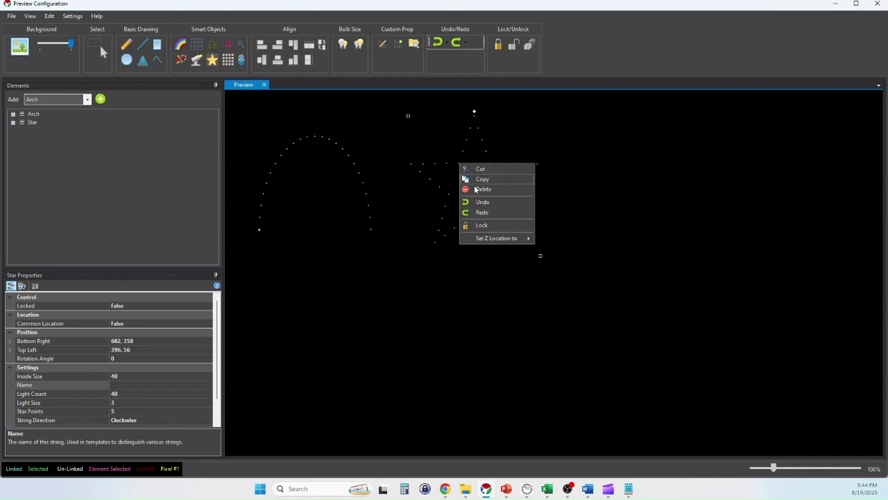
click(481, 226)
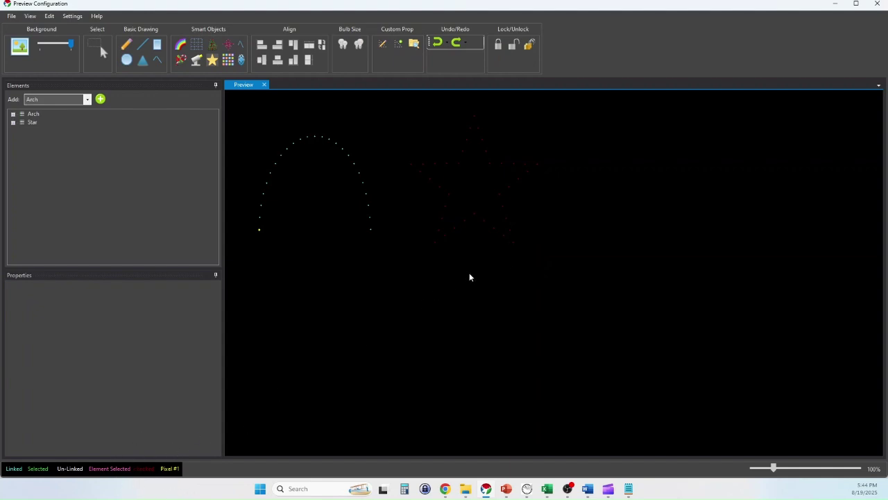
Step: Show the locked star resists selection while the arch still moves, then unlock the star
drag(549, 252, 431, 187)
drag(445, 282, 322, 206)
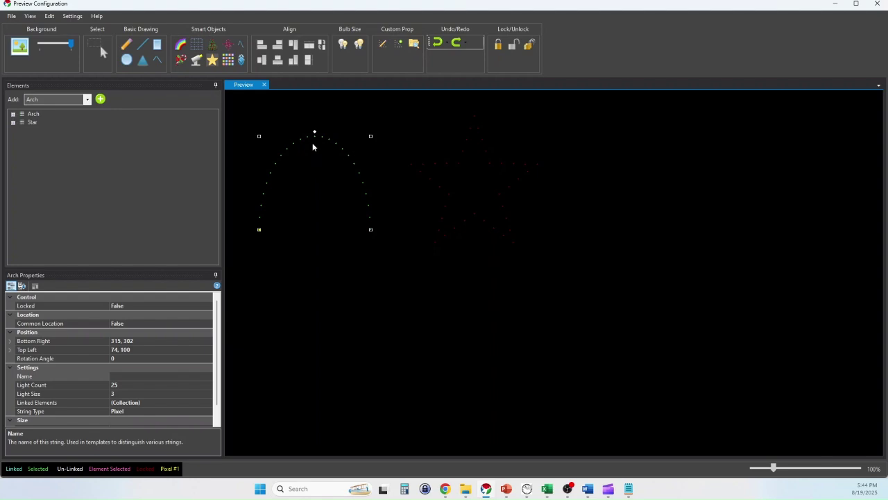
mouse_move(340, 147)
mouse_down()
mouse_move(359, 162)
mouse_move(345, 152)
mouse_up()
drag(582, 271, 440, 163)
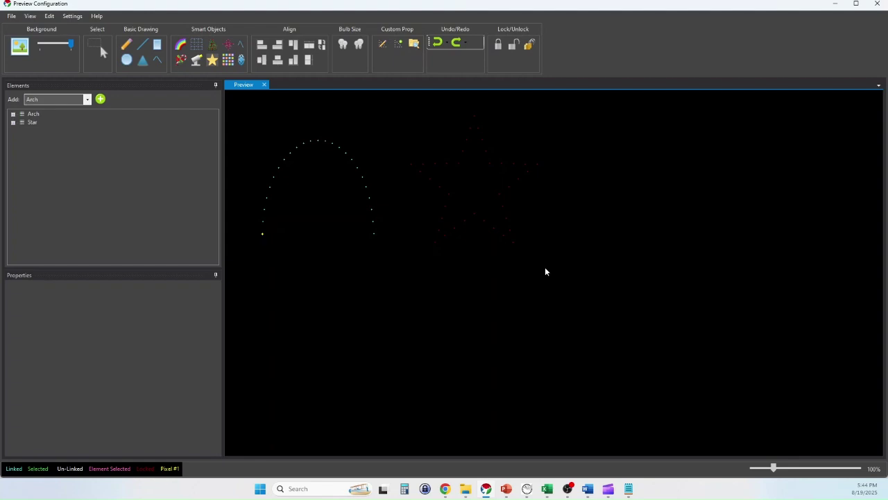
drag(546, 268, 466, 198)
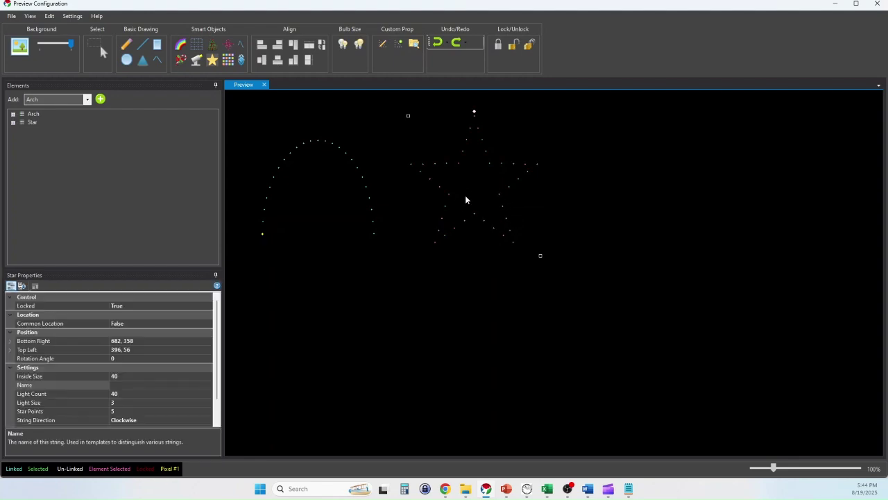
right_click(449, 195)
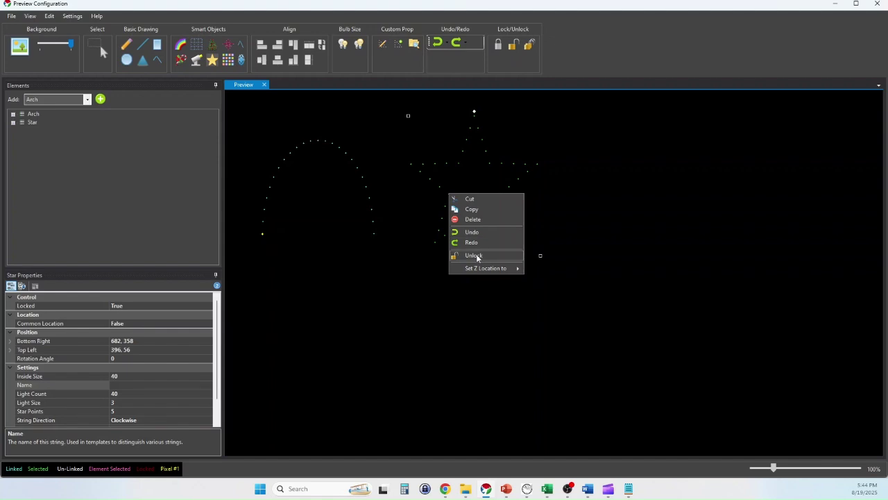
click(474, 256)
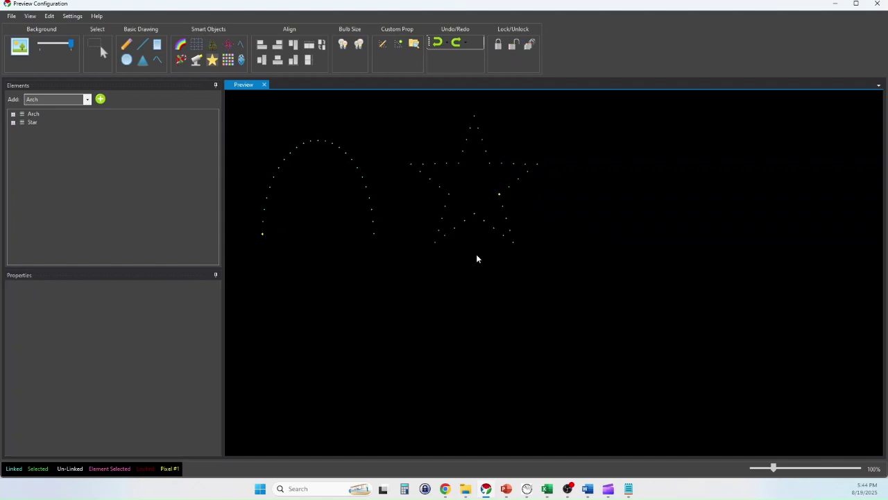
drag(486, 261, 431, 211)
click(49, 16)
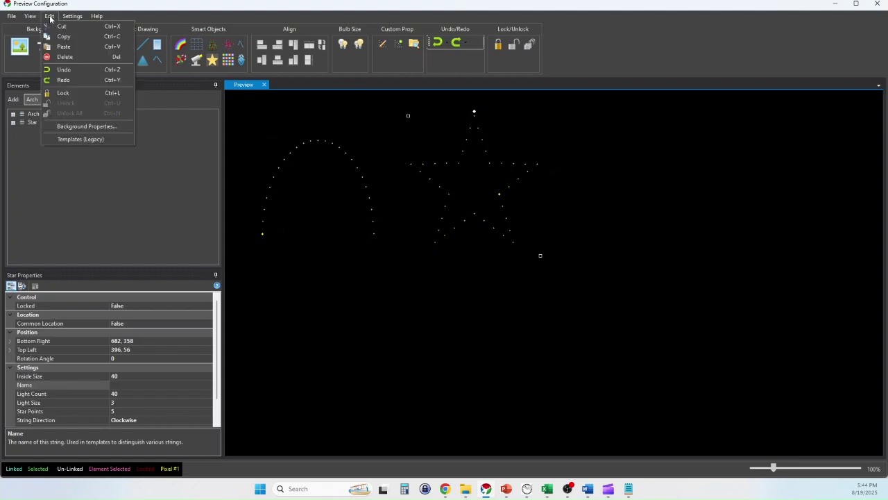
click(63, 92)
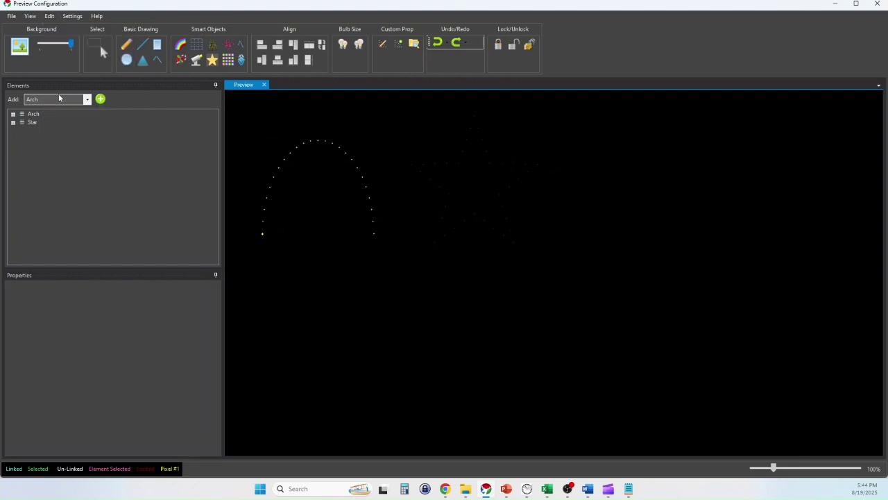
drag(556, 273, 464, 193)
click(53, 17)
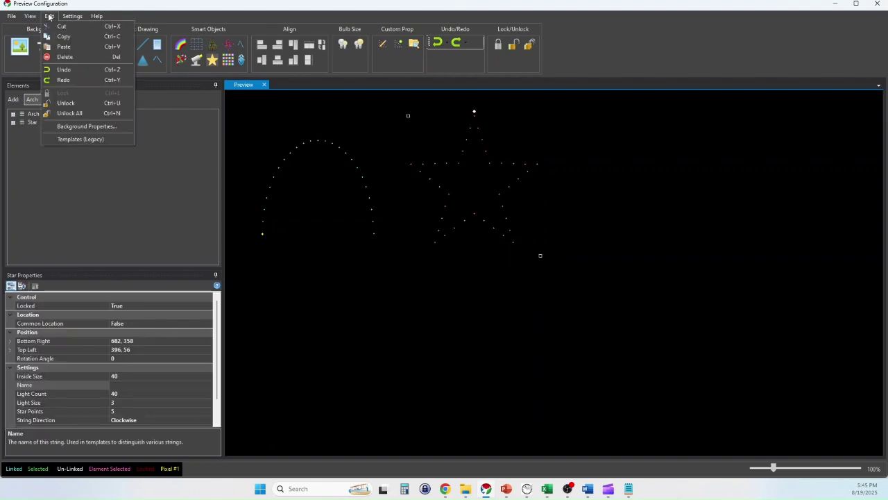
click(68, 103)
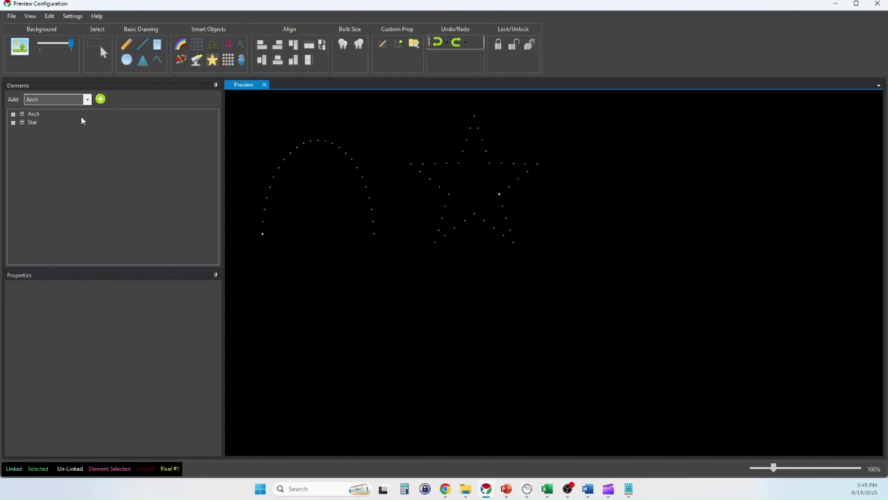
click(50, 16)
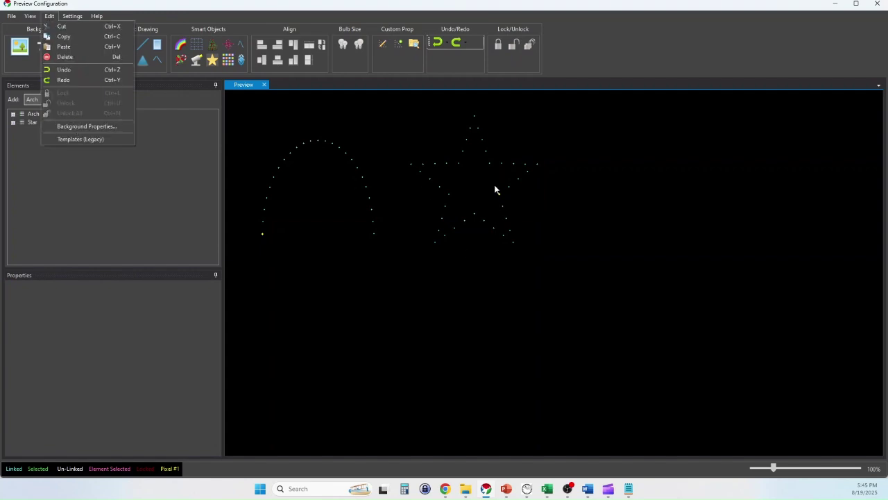
click(432, 292)
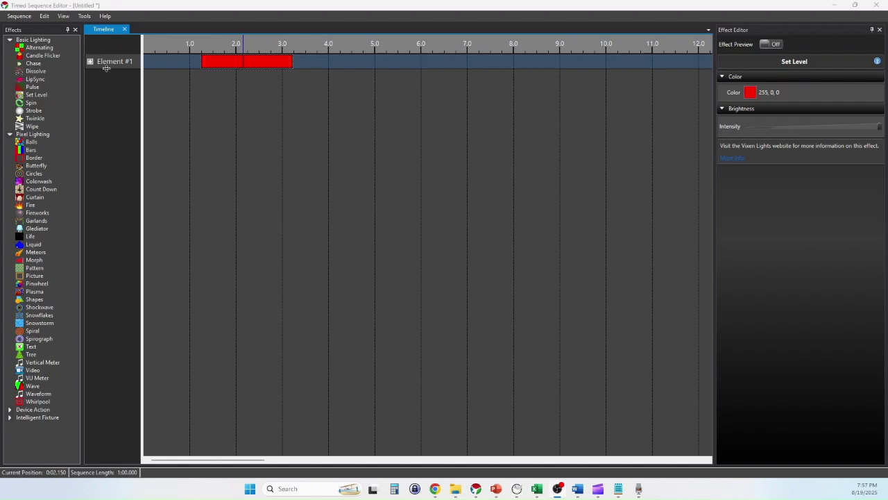
Step: Bring up the action list for the red Set Level effect on Element #1
right_click(267, 62)
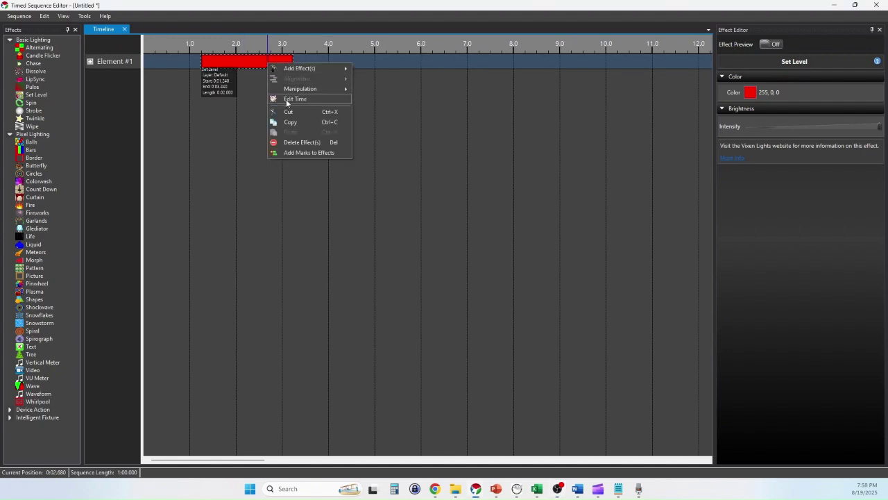
Step: Open Edit Time for the red effect and step its Start up one second and back to 00:01.240
click(287, 99)
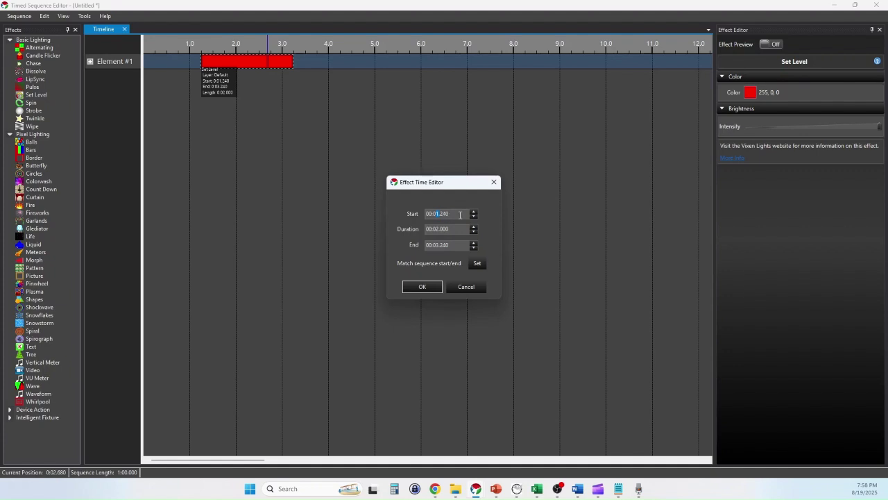
click(474, 213)
click(473, 217)
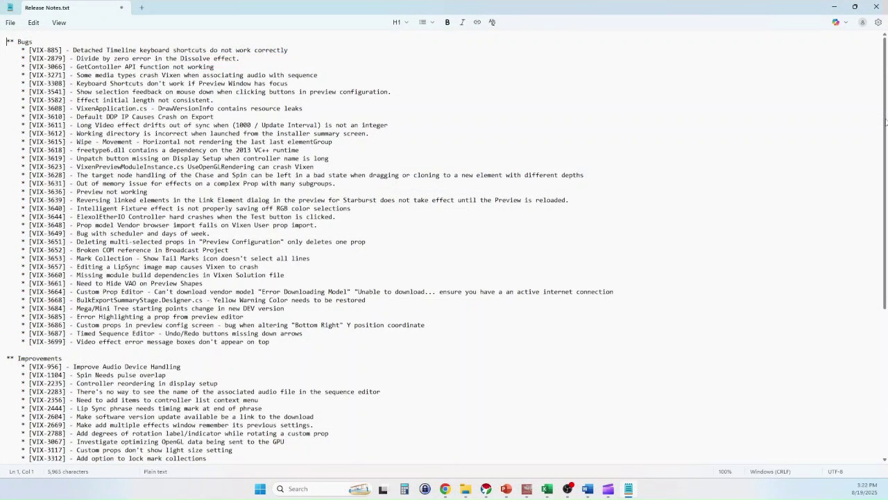
Step: Scroll Release Notes.txt down to the Improvements and New Features sections
drag(886, 122, 887, 284)
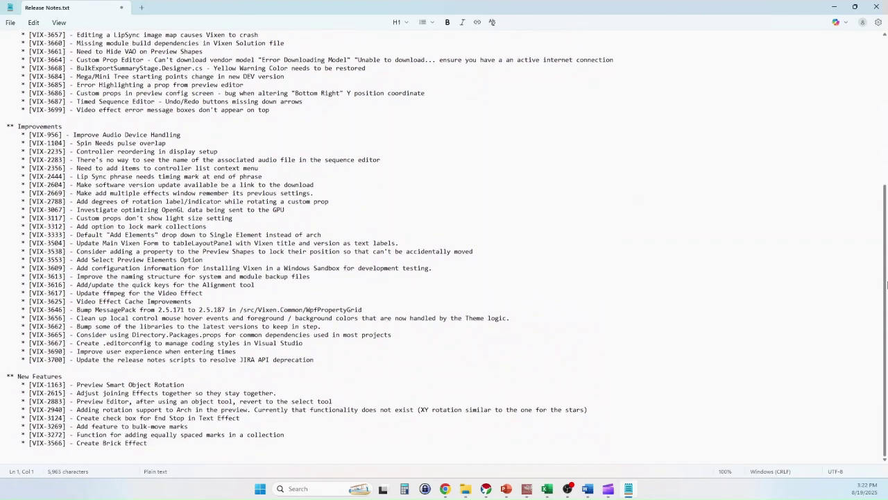